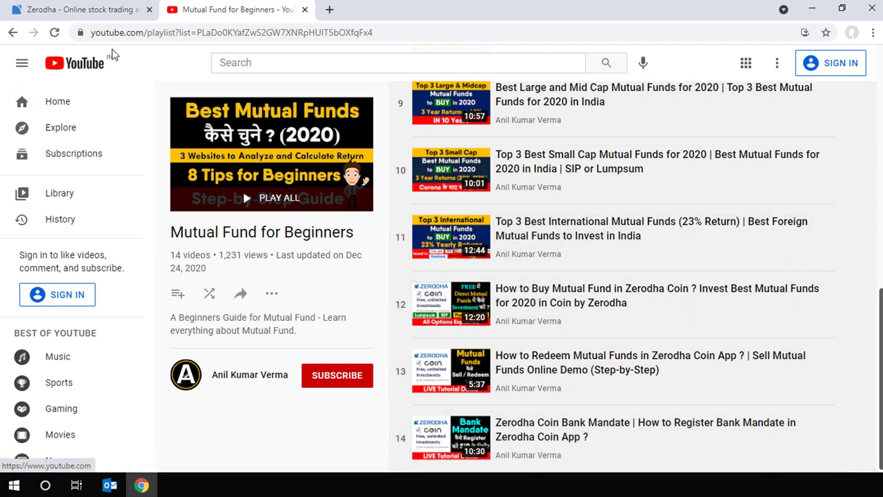
Open the Coin mutual funds platform from the Zerodha website and log in to the account.
left_click(93, 11)
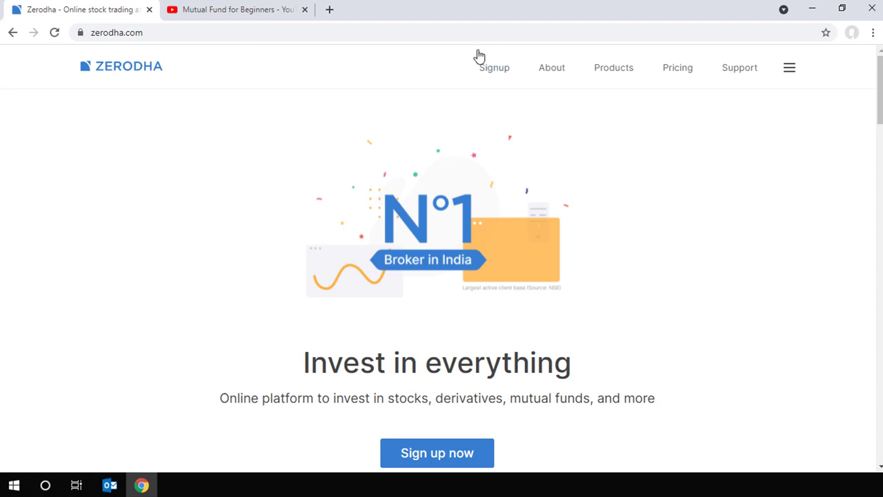
left_click(790, 74)
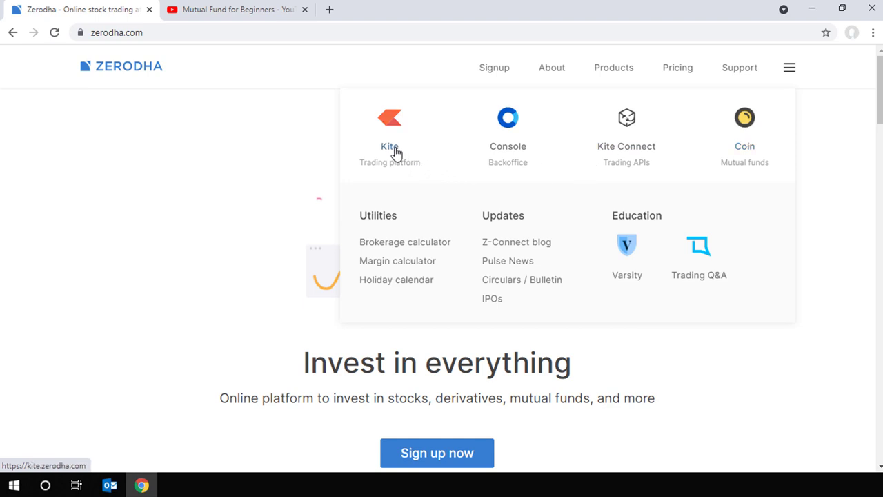
left_click(745, 148)
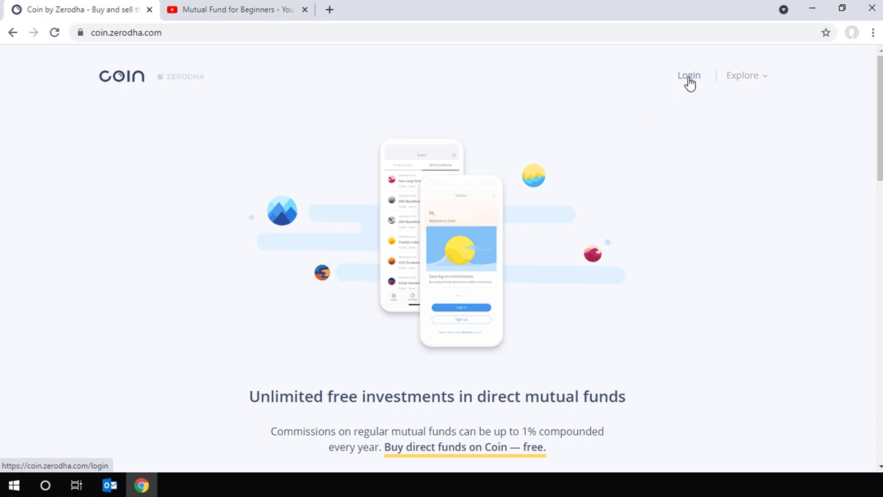
left_click(687, 77)
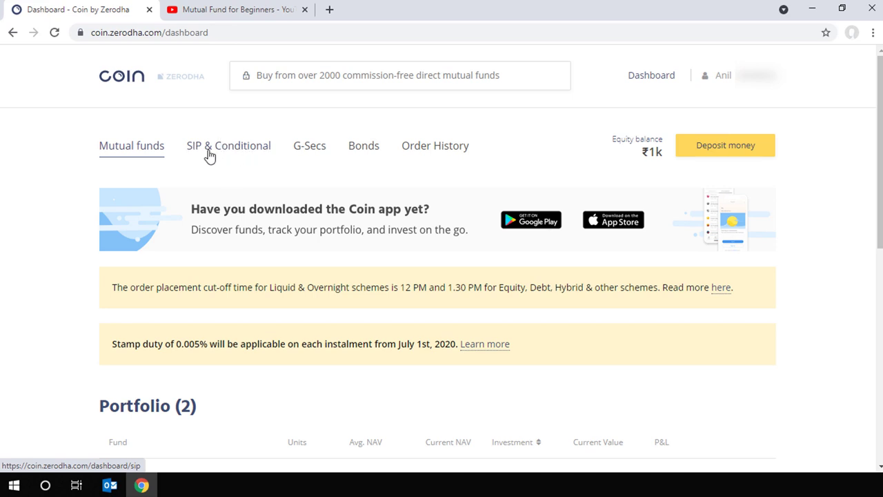
Open the SIP & Conditional orders and examine the instalment amounts of the active SIPs.
left_click(233, 154)
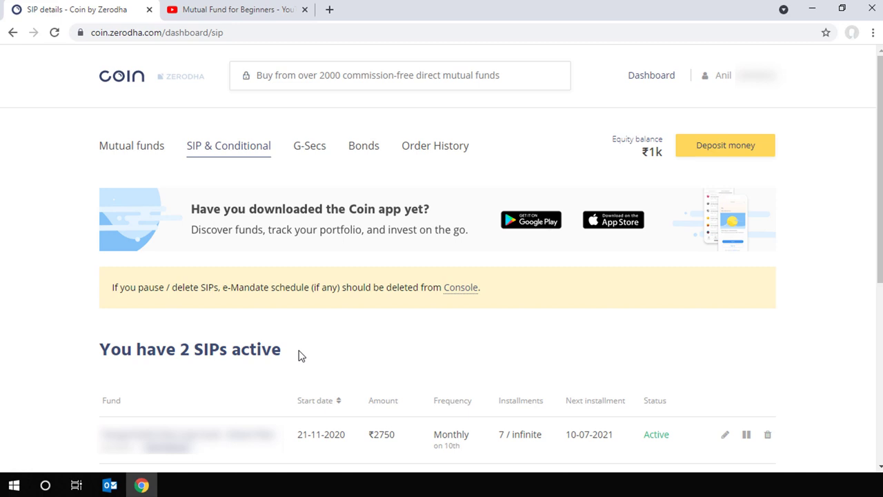
scroll(468, 345, "down", 3)
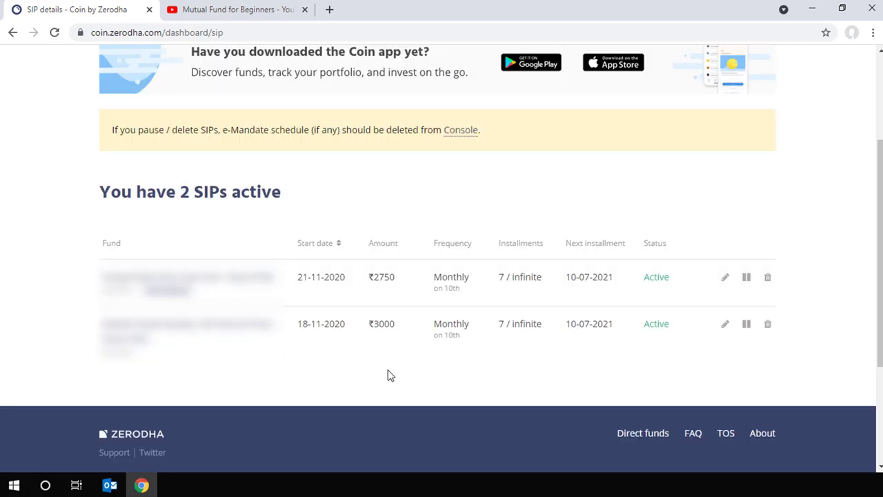
left_click_drag(369, 324, 402, 330)
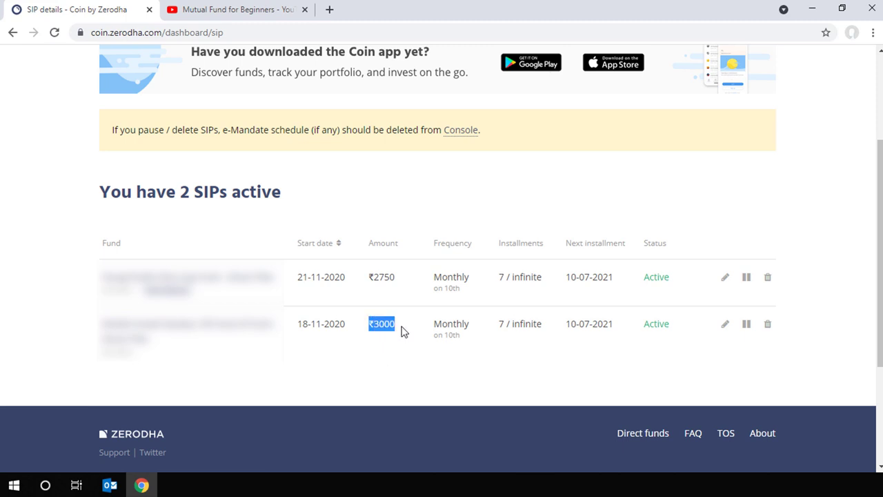
left_click_drag(374, 279, 397, 287)
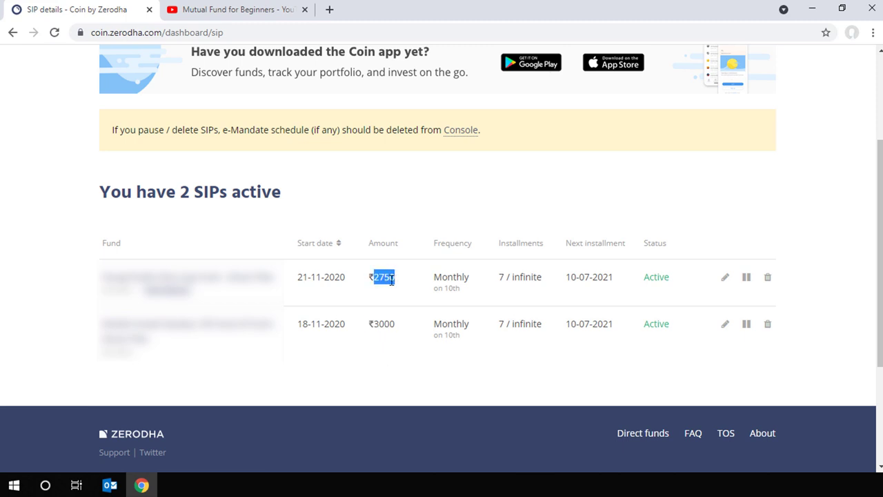
left_click(391, 279)
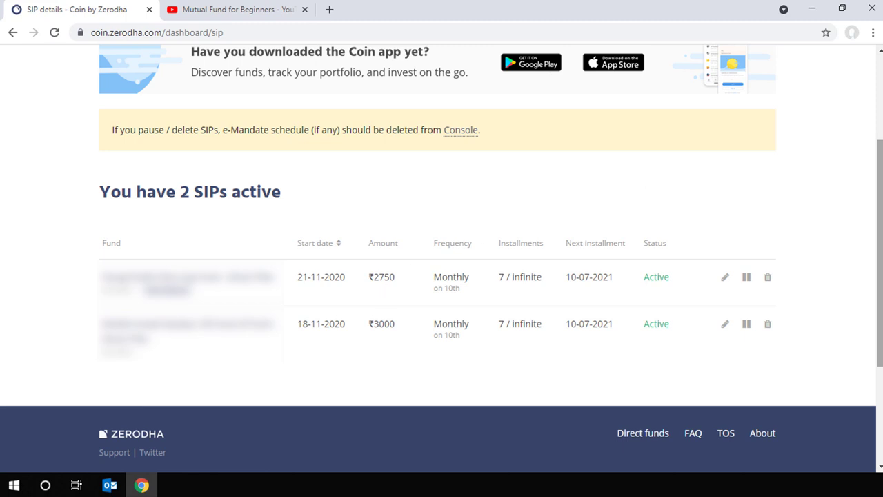
Go to the Console backoffice from the Coin account and open the bank mandates page.
scroll(695, 130, "up", 3)
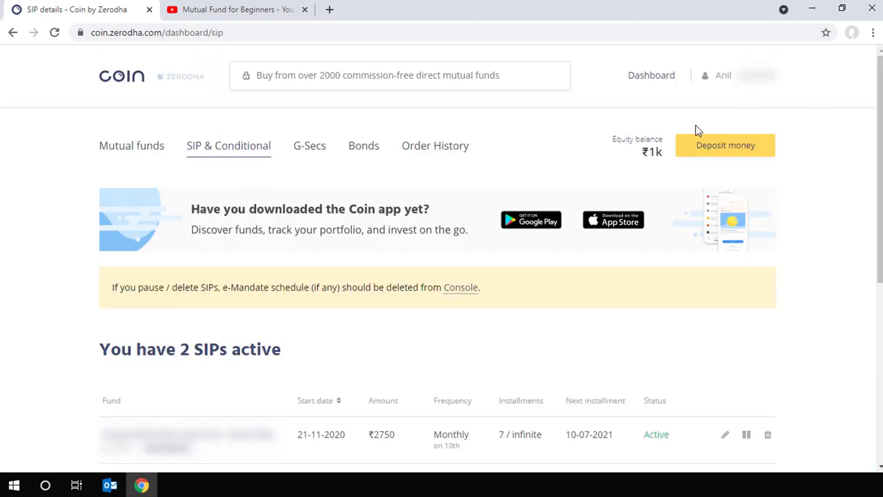
left_click(739, 76)
left_click(739, 76)
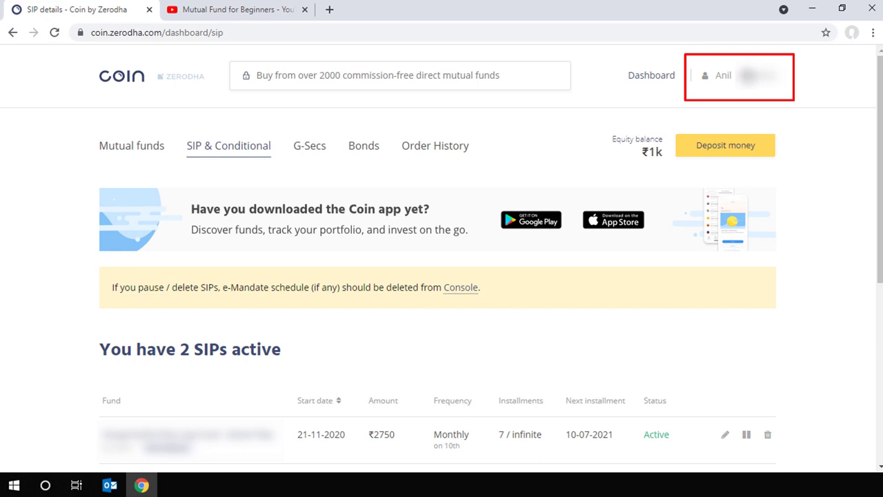
left_click(738, 76)
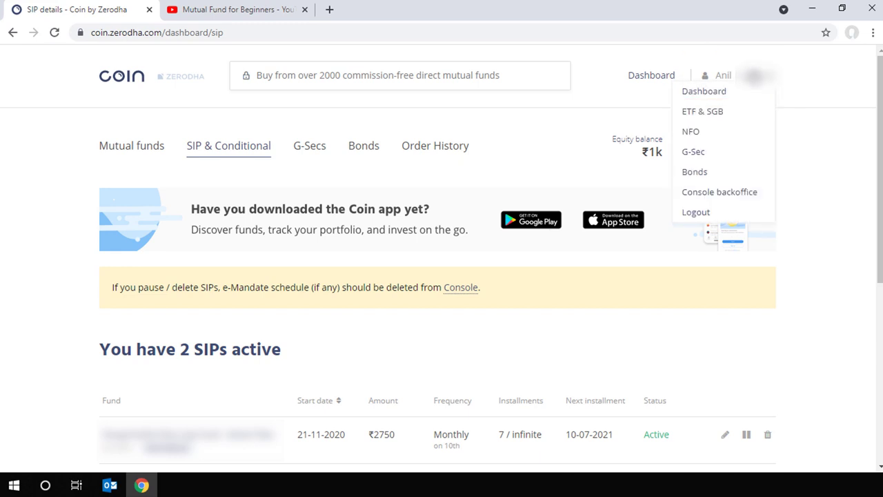
left_click(743, 196)
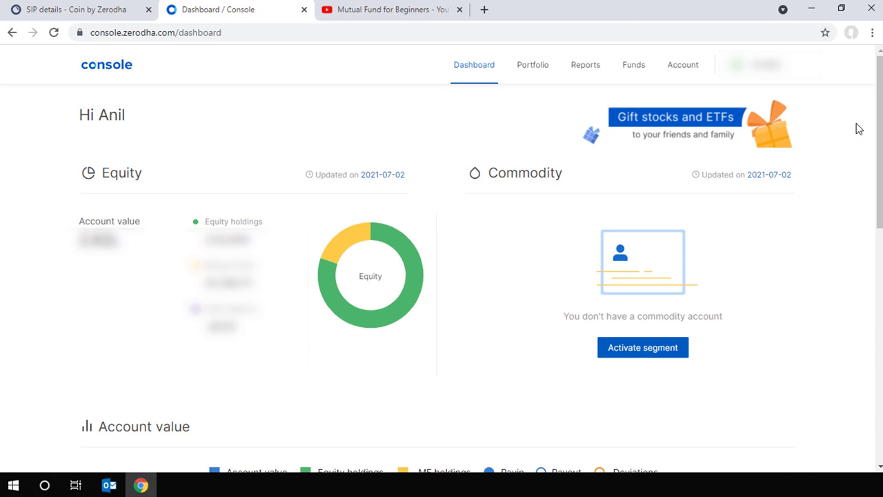
mouse_move(633, 75)
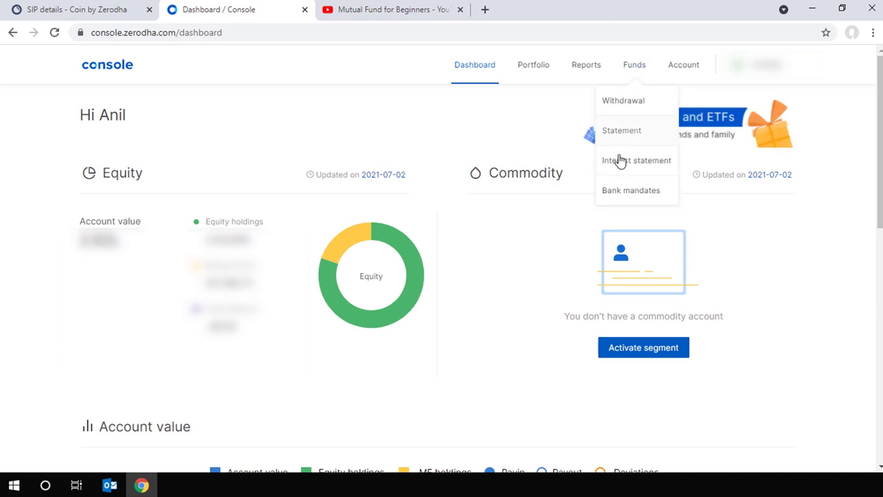
left_click(628, 192)
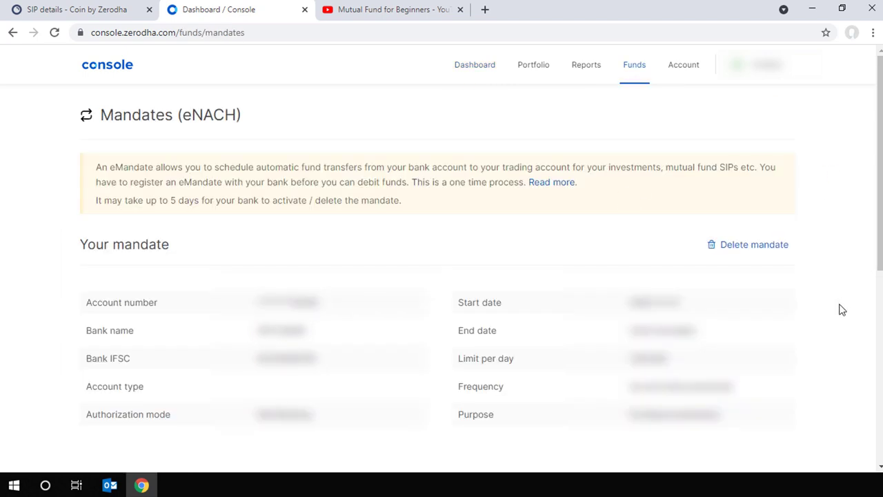
Review the eNACH mandate details and the existing MonthlySIP schedule along with its available options.
scroll(842, 310, "down", 5)
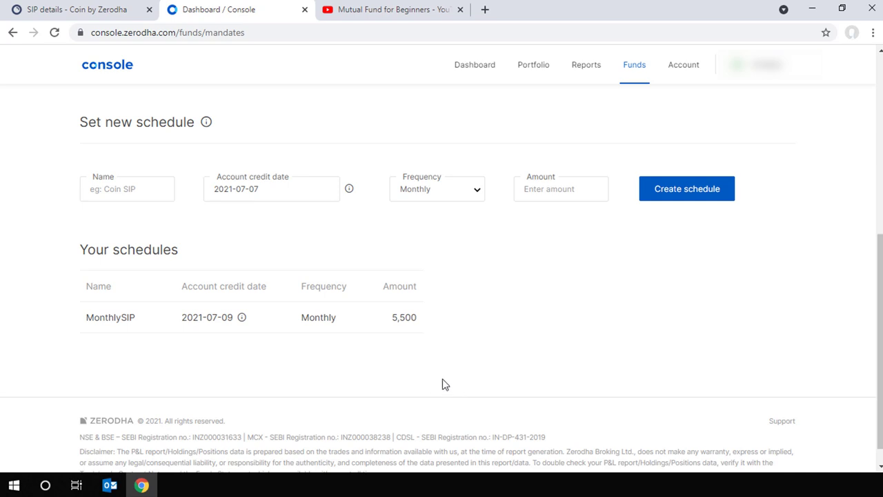
mouse_move(247, 318)
scroll(876, 132, "up", 5)
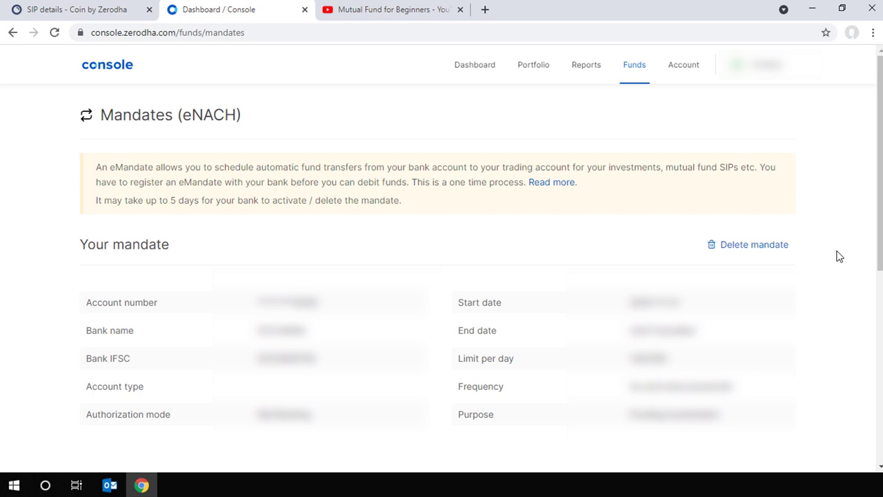
left_click_drag(874, 111, 869, 296)
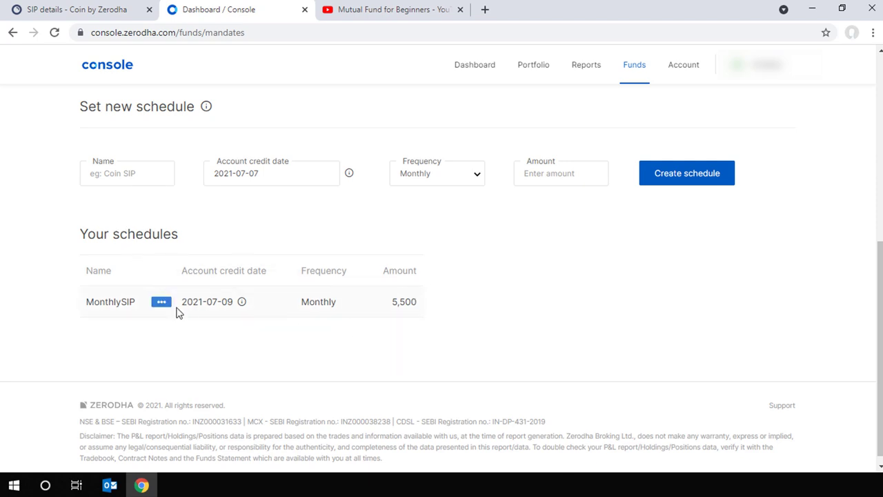
left_click(158, 307)
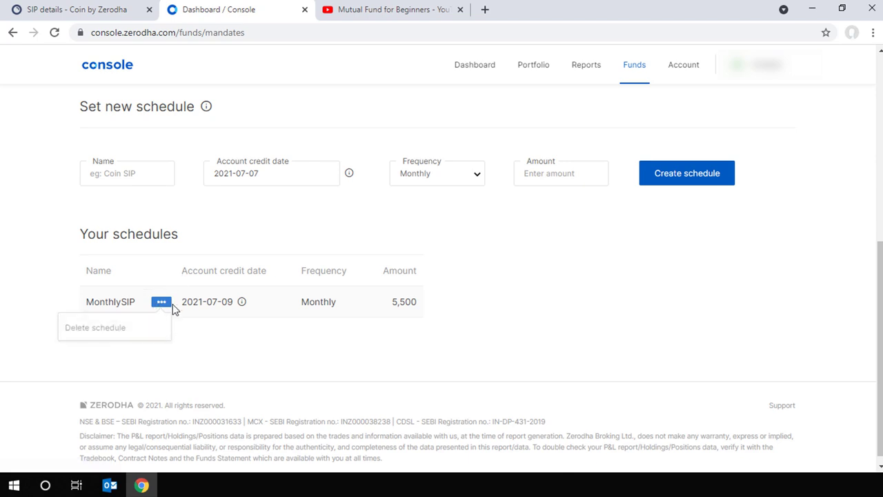
Create a monthly mandate schedule named Monthly SIP with account credit date 2021-07-09 and amount 5750.
left_click(129, 185)
type("Monthly SIP")
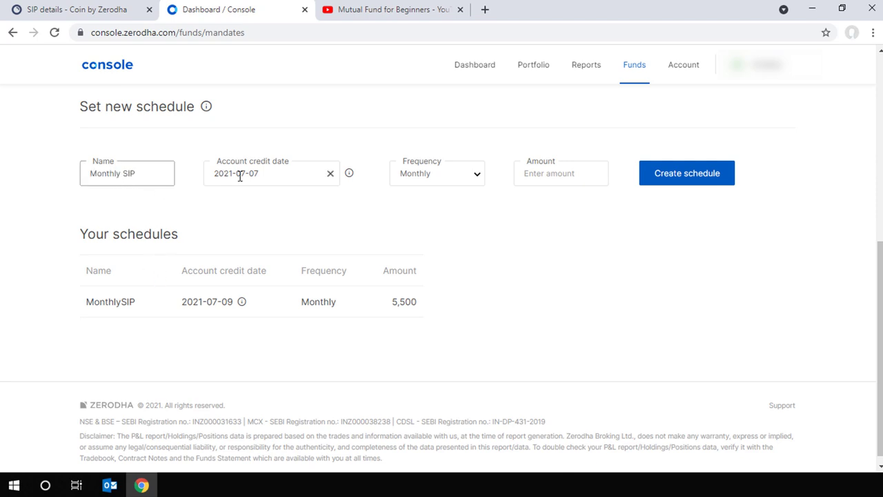
left_click(298, 174)
left_click(327, 266)
left_click(540, 176)
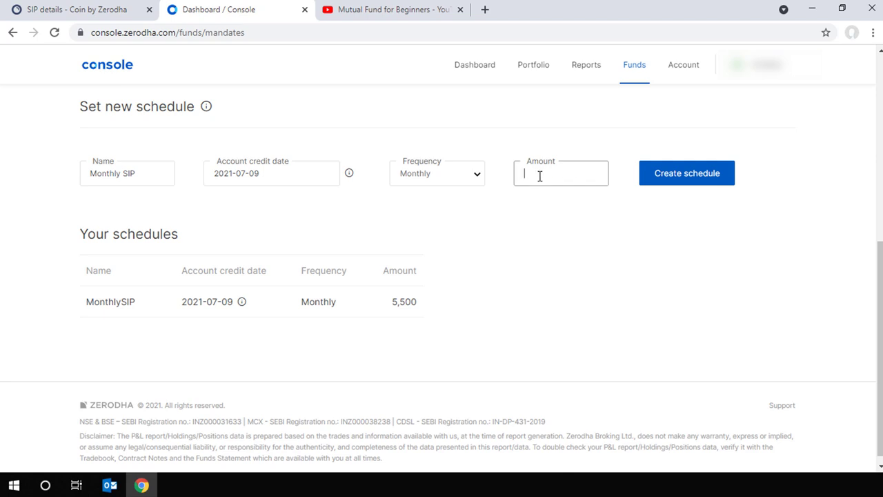
type("5750")
left_click(683, 175)
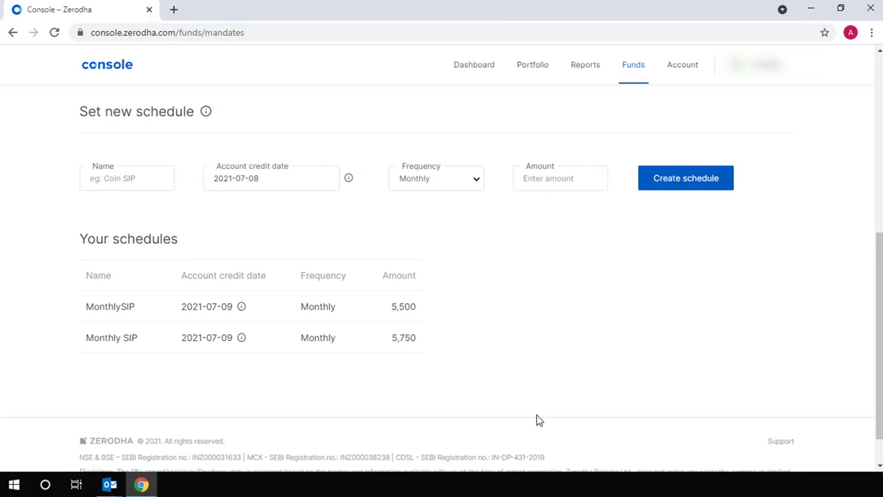
Delete the MonthlySIP schedule for 5,500, dismiss the notification and check the remaining schedules.
mouse_move(229, 334)
left_click(159, 308)
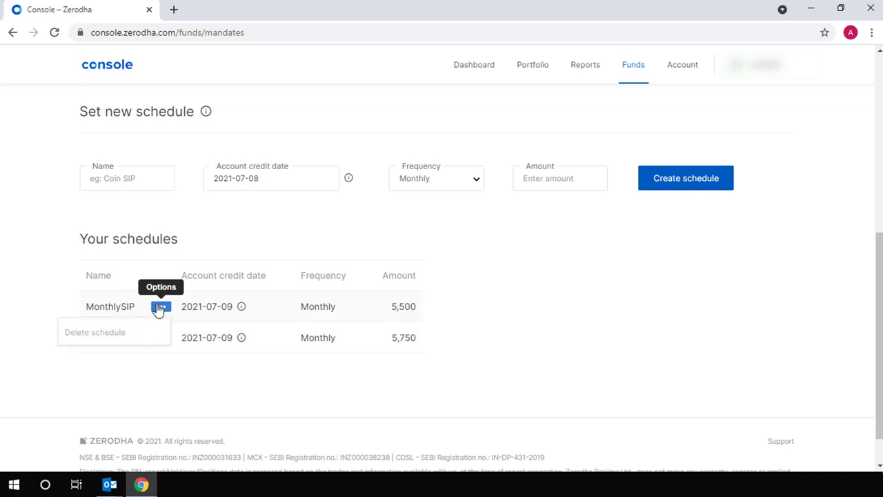
left_click(117, 338)
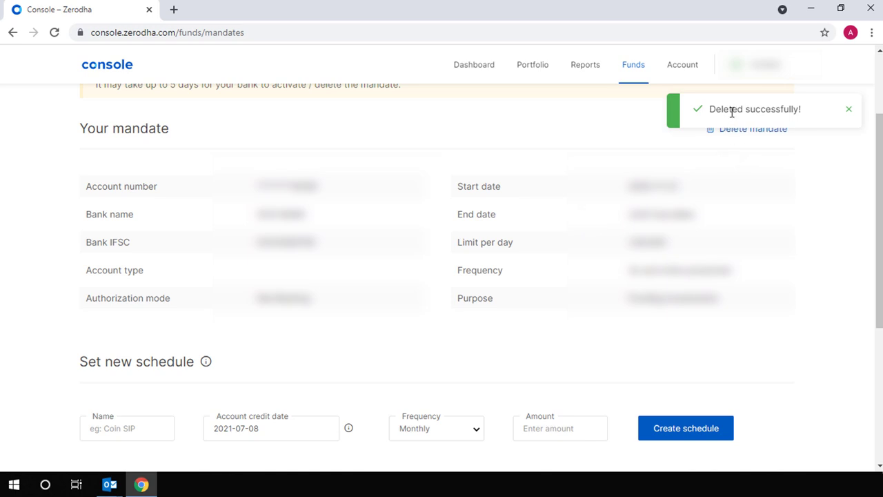
left_click(849, 109)
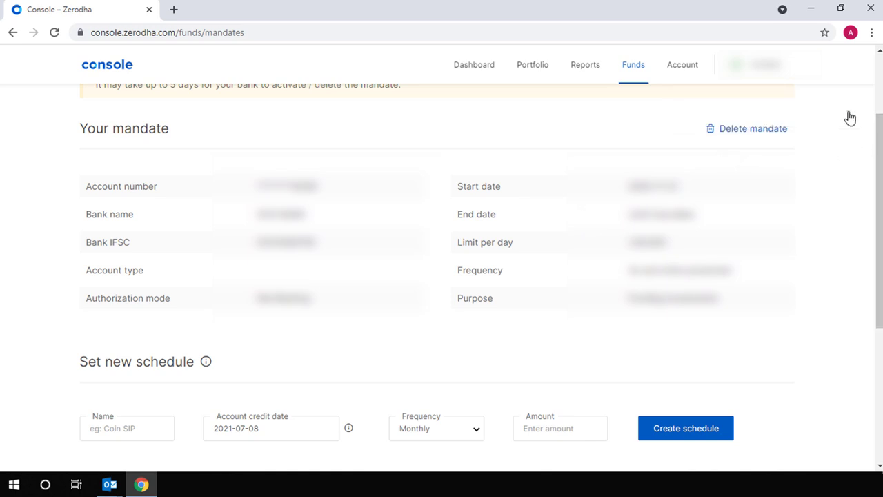
scroll(385, 329, "down", 5)
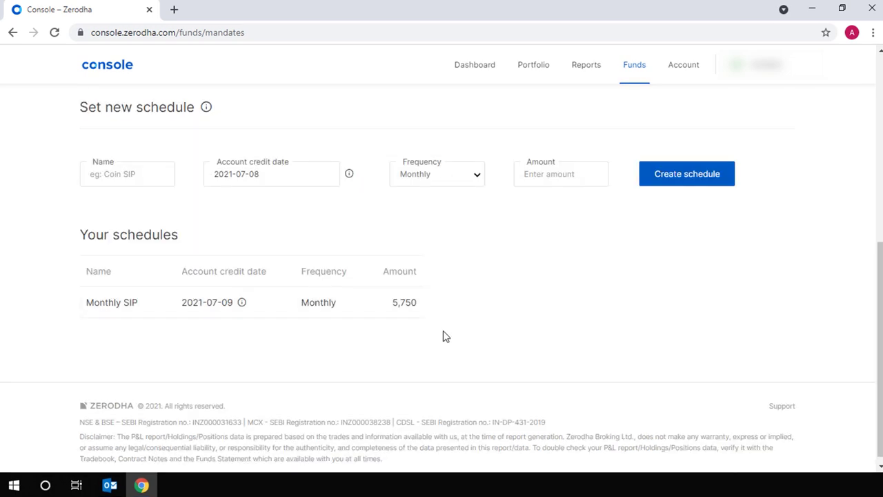